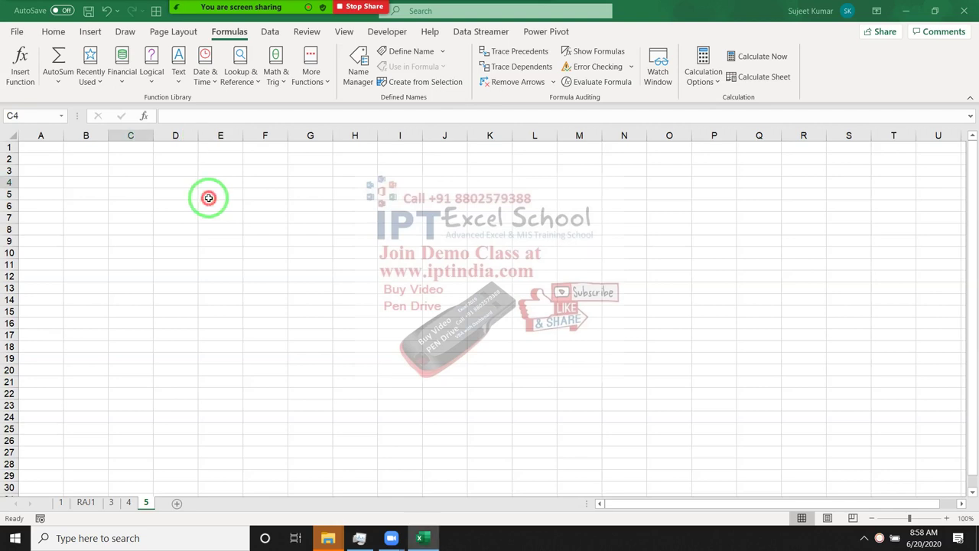
# Start a formula in B3, compare the IF and IFERROR suggestions, and insert =IF(.
pyautogui.click(140, 192)
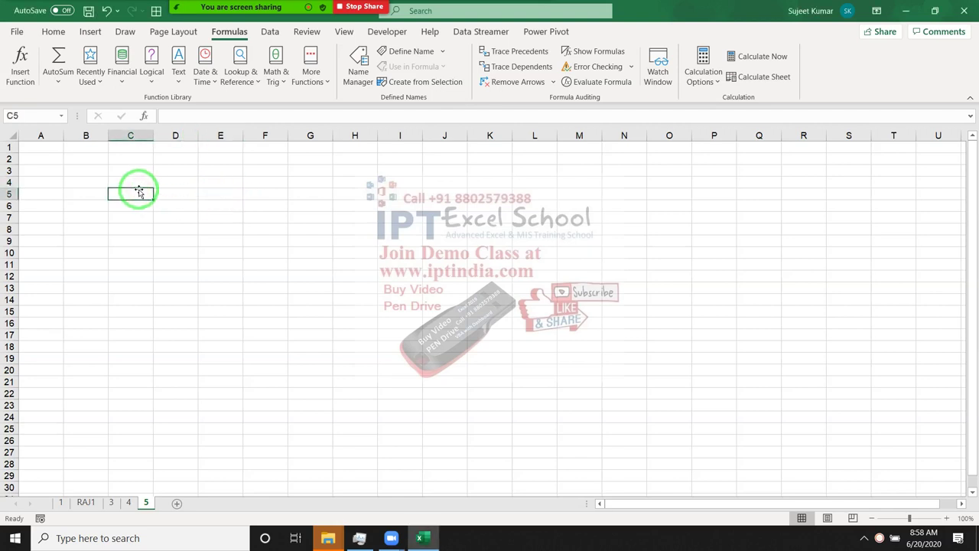
pyautogui.click(78, 172)
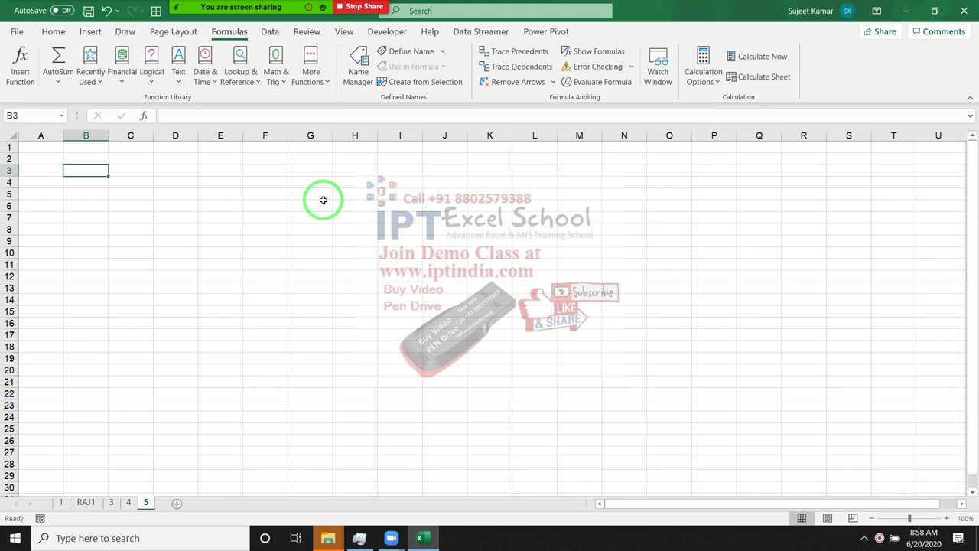
pyautogui.write('=i')
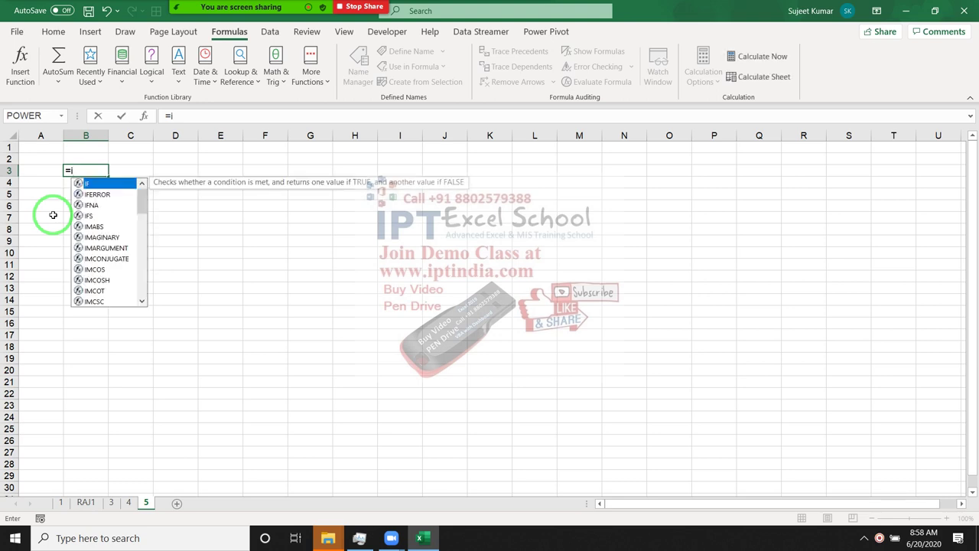
pyautogui.press('Down')
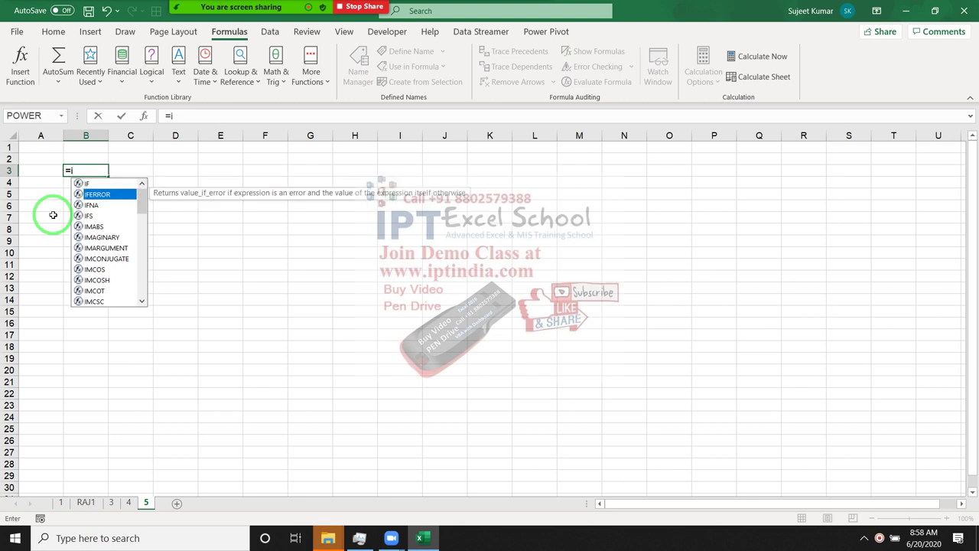
pyautogui.press('Up')
pyautogui.press('Down')
pyautogui.press('Up')
pyautogui.press('Down')
pyautogui.press('Down')
pyautogui.press('Down')
pyautogui.press('Down')
pyautogui.press('Down')
pyautogui.press('Down')
pyautogui.press('Down')
pyautogui.press('Down')
pyautogui.press('Down')
pyautogui.press('Down')
pyautogui.press('Up')
pyautogui.press('Up')
pyautogui.press('Up')
pyautogui.press('Up')
pyautogui.press('Up')
pyautogui.press('Up')
pyautogui.press('Up')
pyautogui.press('Up')
pyautogui.press('Up')
pyautogui.press('Up')
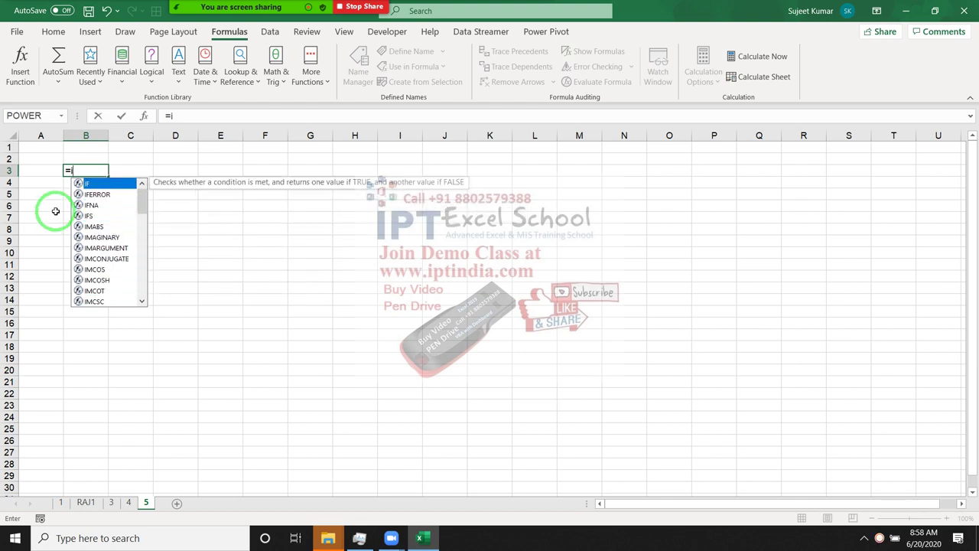
pyautogui.moveTo(186, 184); pyautogui.dragTo(318, 181)
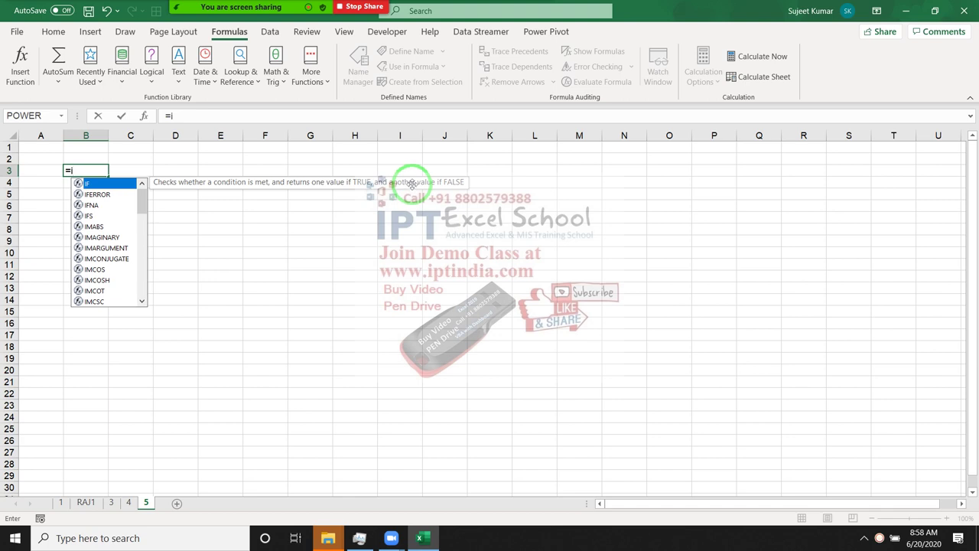
pyautogui.press('Tab')
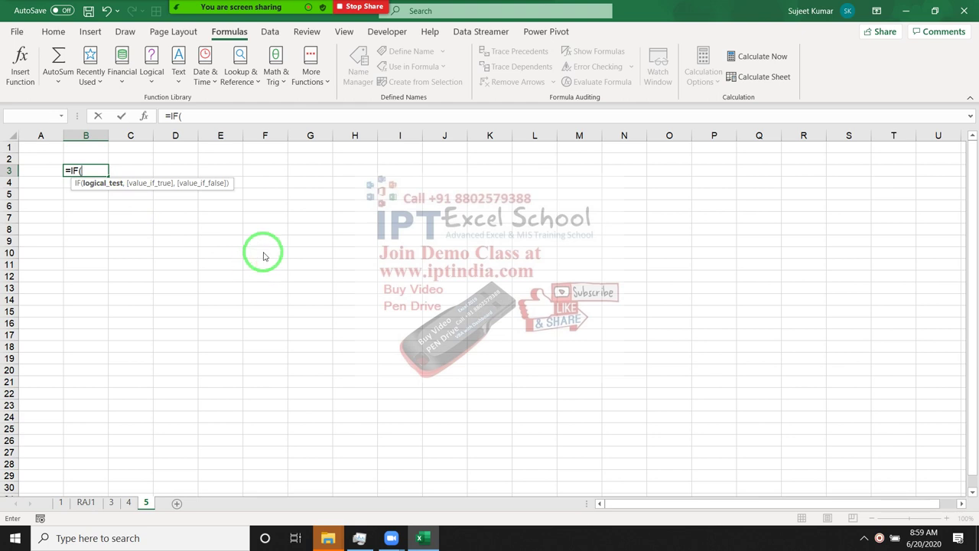
# Complete B3's formula as =IF(A5=0,) so it shows 0, then move to C3.
pyautogui.press('Return')
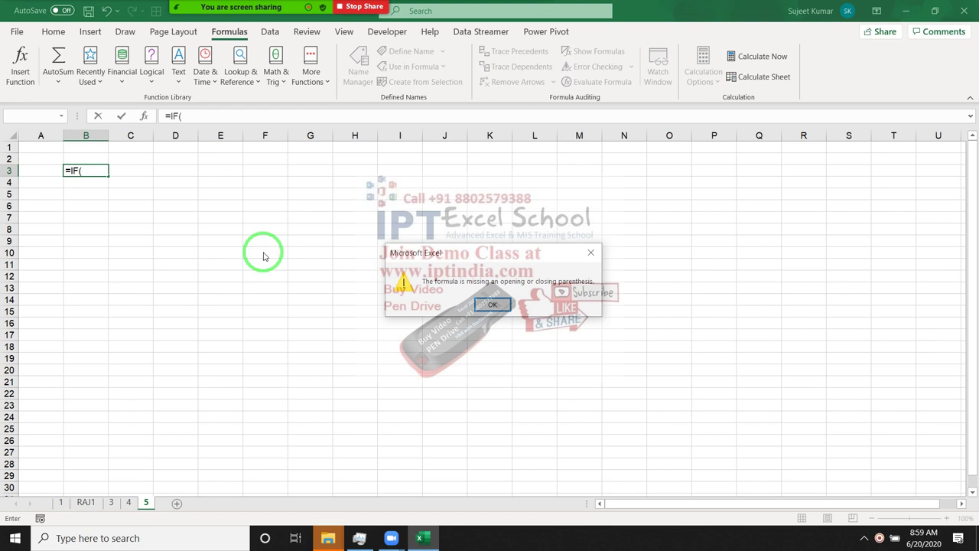
pyautogui.press('Return')
pyautogui.press('Right')
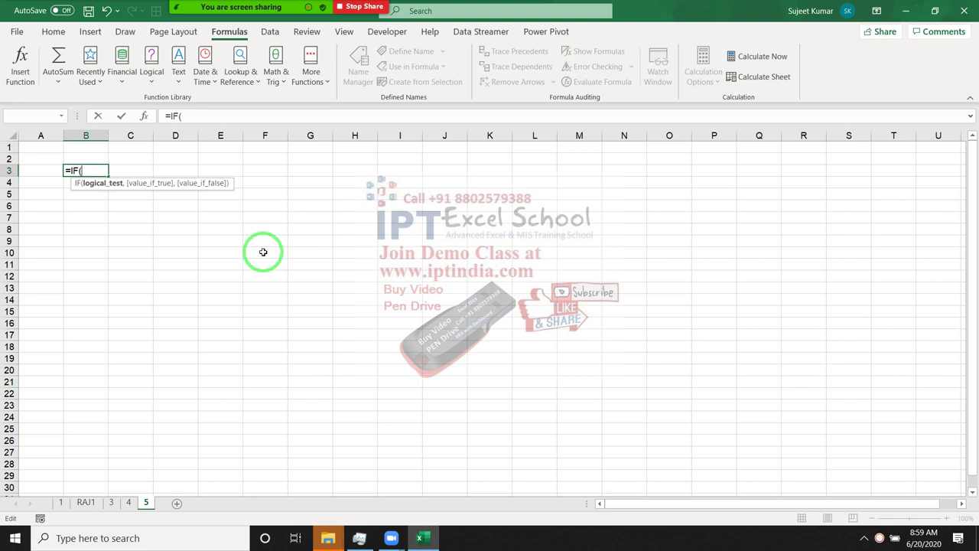
pyautogui.click(49, 196)
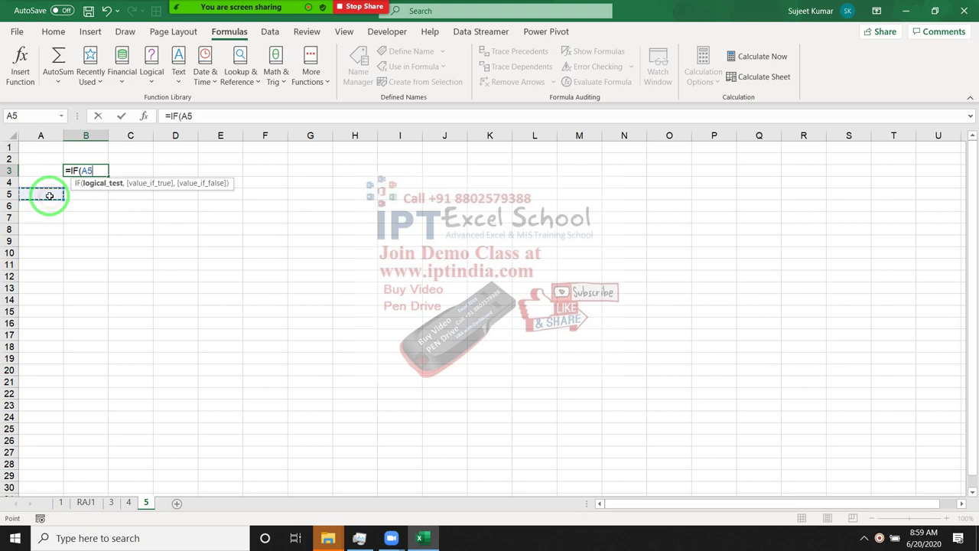
pyautogui.write('=0,')
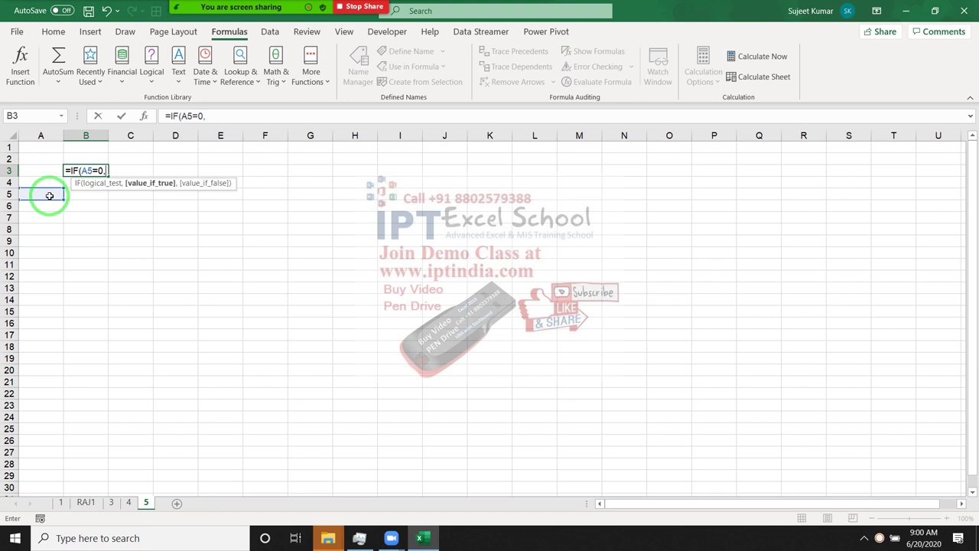
pyautogui.press('Return')
pyautogui.press('Up')
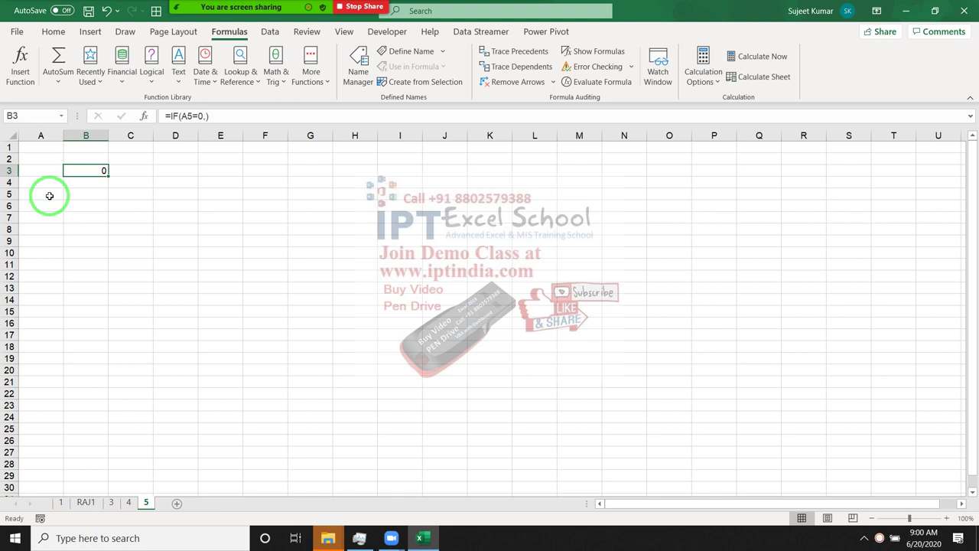
pyautogui.press('Right')
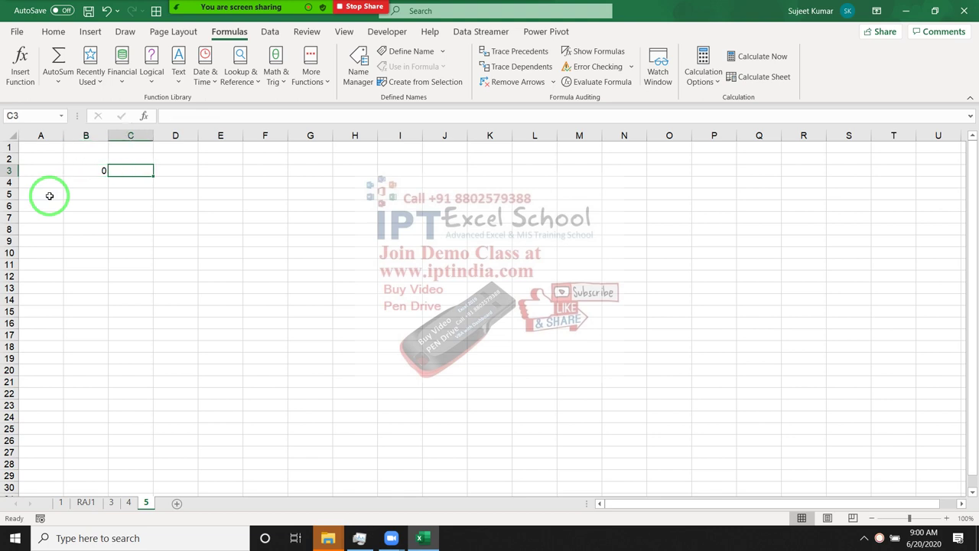
pyautogui.write('=')
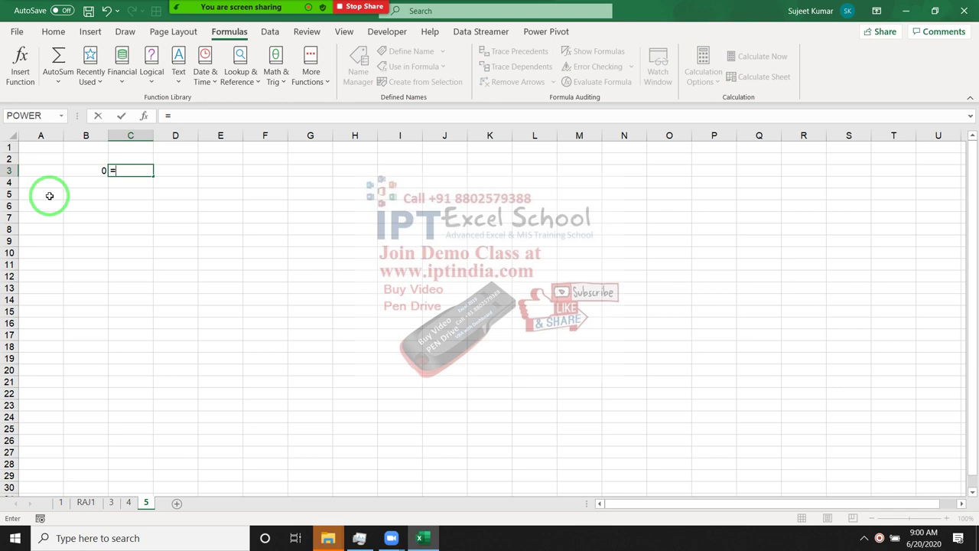
pyautogui.write('if')
pyautogui.press('Down')
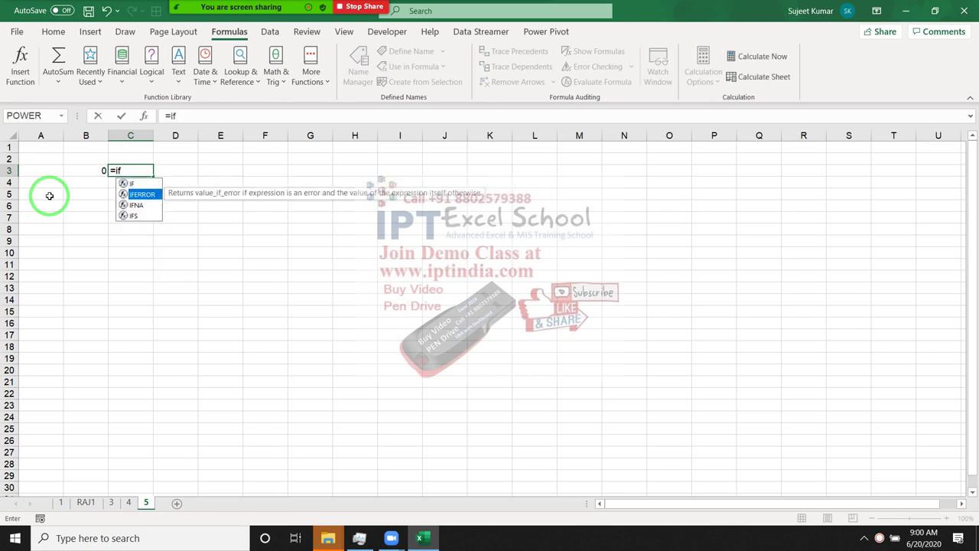
pyautogui.press('Tab')
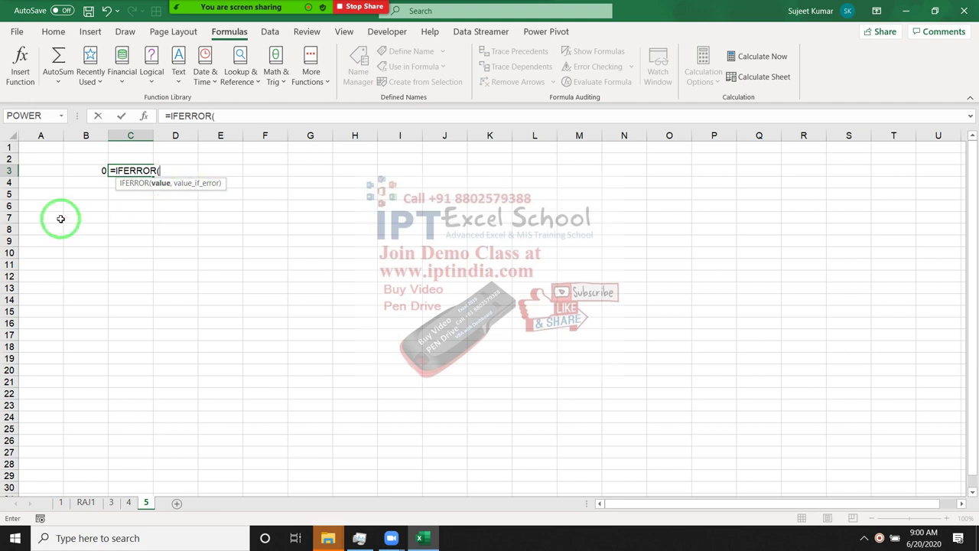
pyautogui.press('Escape')
pyautogui.write('=')
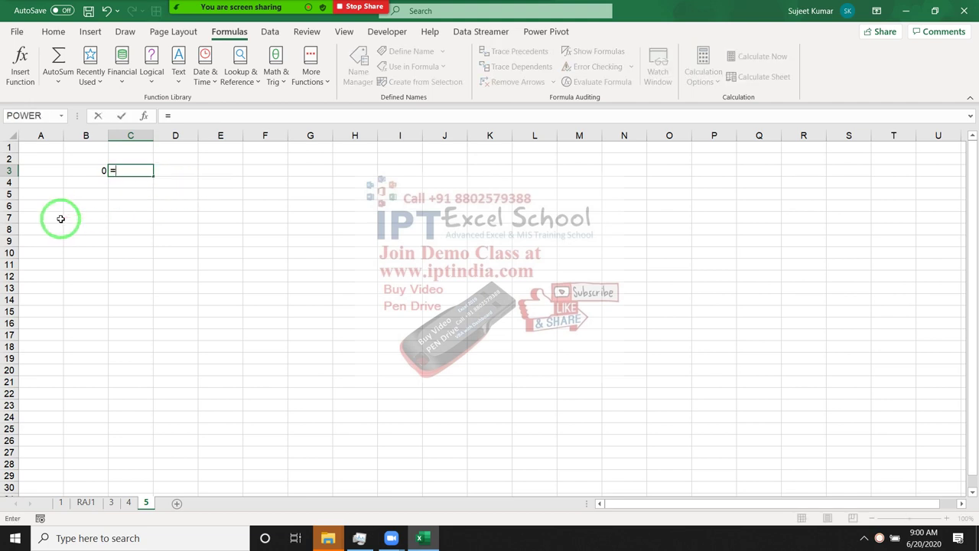
pyautogui.write('vl')
pyautogui.press('Tab')
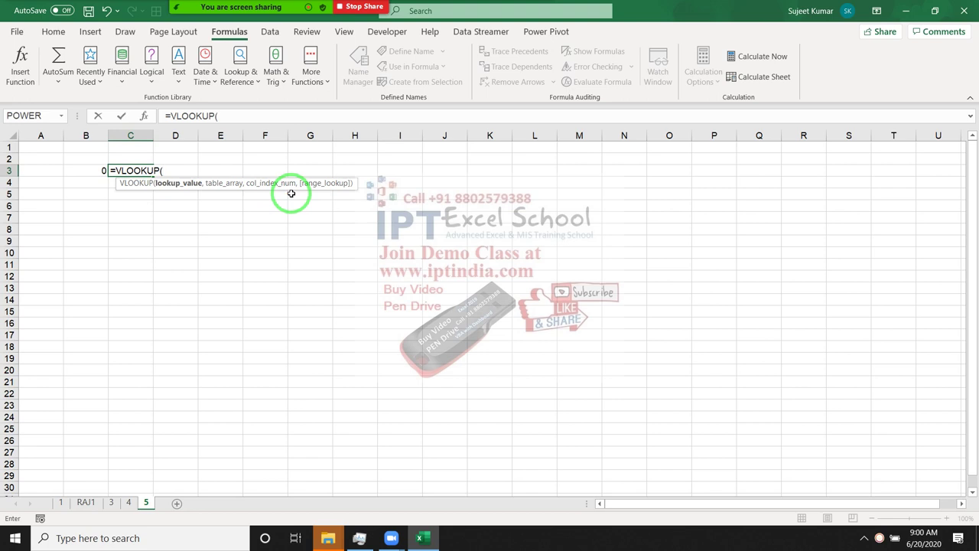
pyautogui.press('Escape')
pyautogui.write('=s')
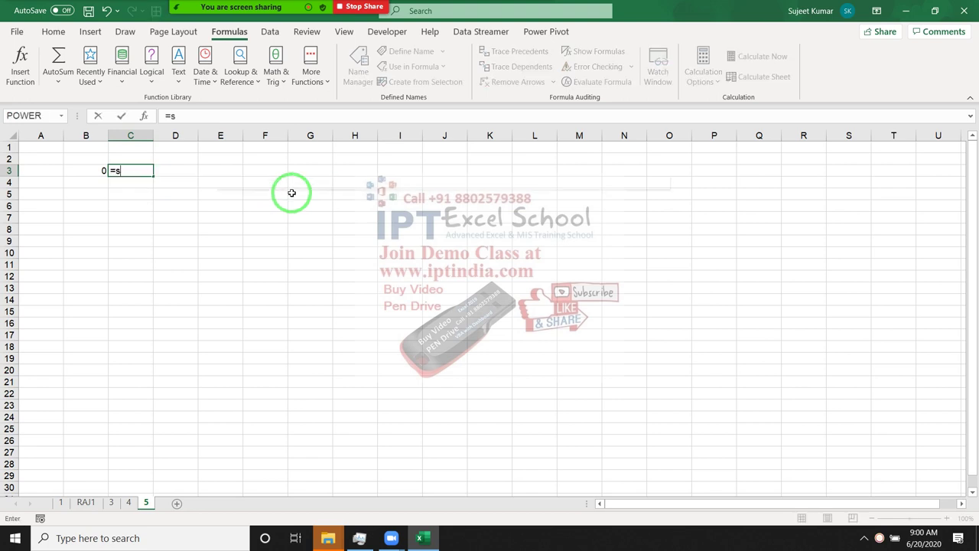
pyautogui.write('ub')
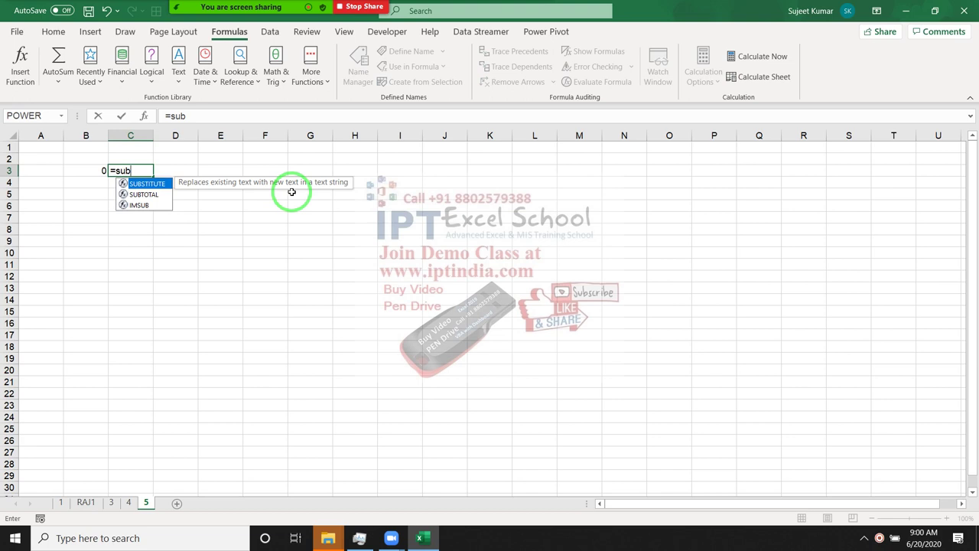
pyautogui.press('Tab')
pyautogui.moveTo(197, 190); pyautogui.dragTo(219, 187)
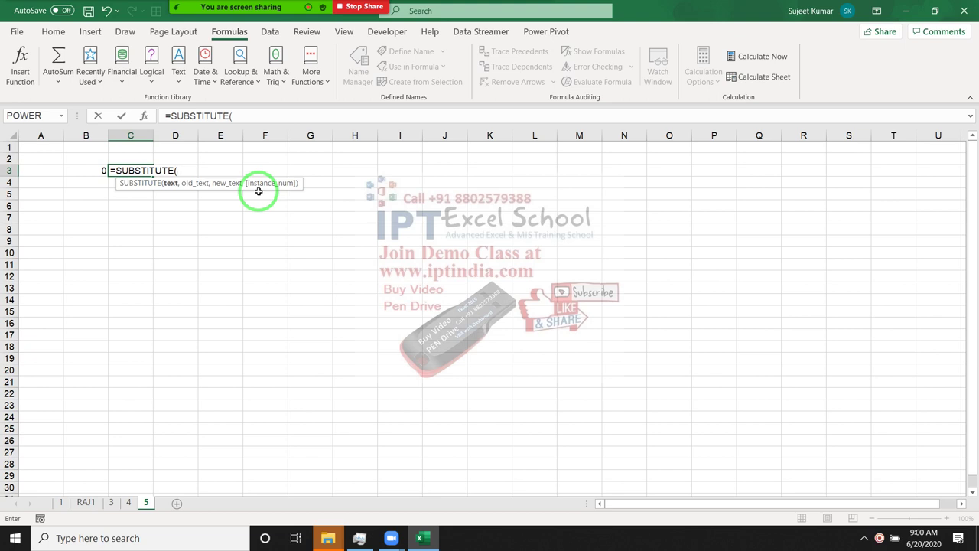
pyautogui.press('Escape')
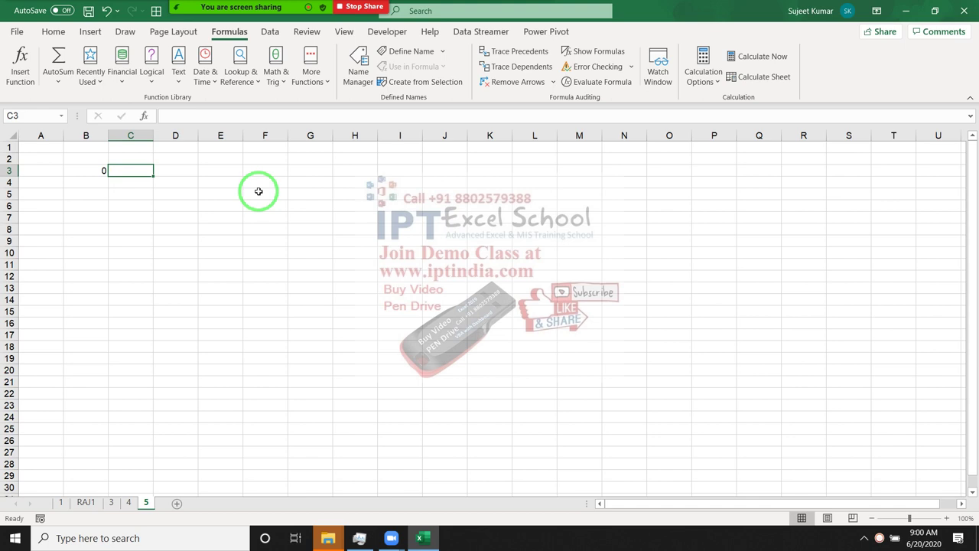
# Try IF and then IFERROR in C3 through autocomplete, discarding both entries.
pyautogui.write('=if')
pyautogui.press('Tab')
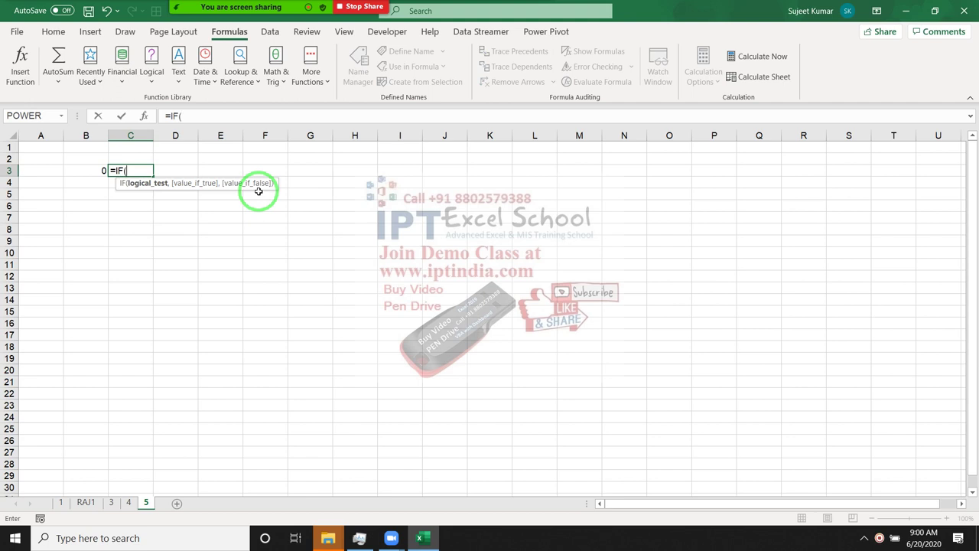
pyautogui.press('Escape')
pyautogui.write('`')
pyautogui.press('Escape')
pyautogui.write('=')
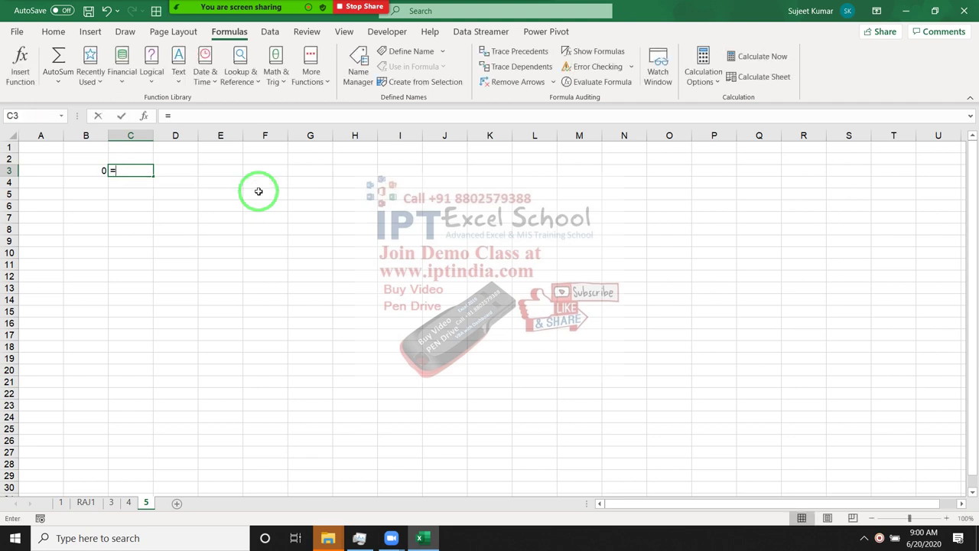
pyautogui.write('if')
pyautogui.press('Down')
pyautogui.press('Tab')
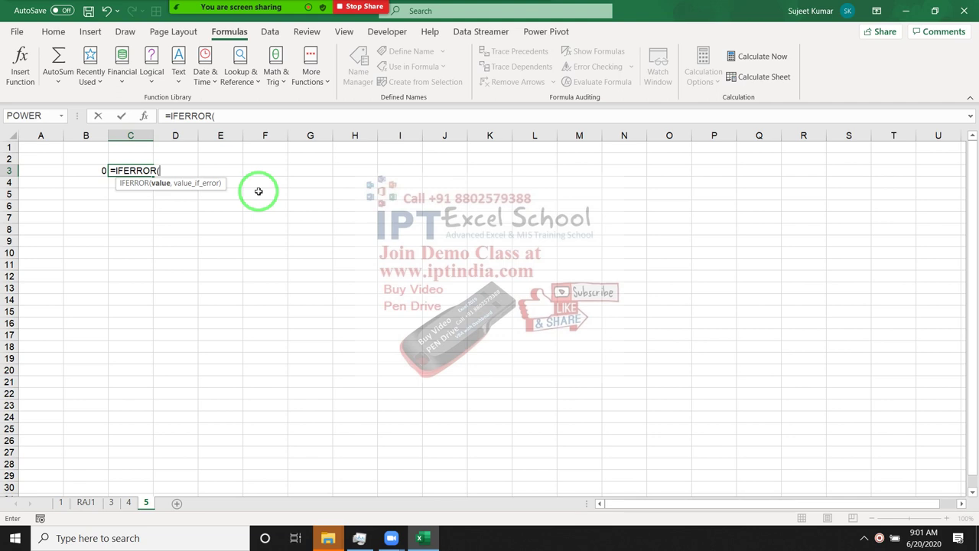
pyautogui.press('Escape')
# Begin an =SUM( formula in C4 from the autocomplete suggestion.
pyautogui.press('Down')
pyautogui.write('=sum')
pyautogui.press('Tab')
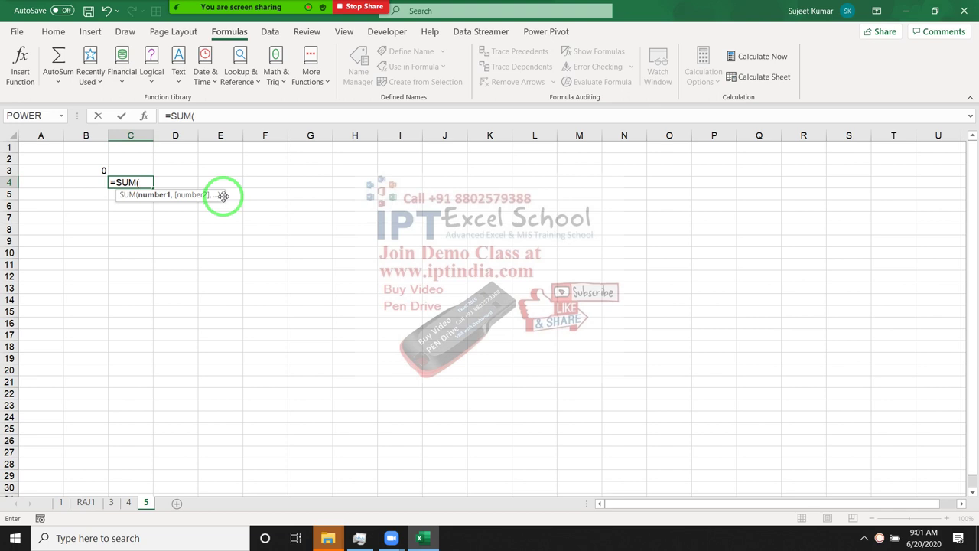
pyautogui.press('Escape')
pyautogui.write('=')
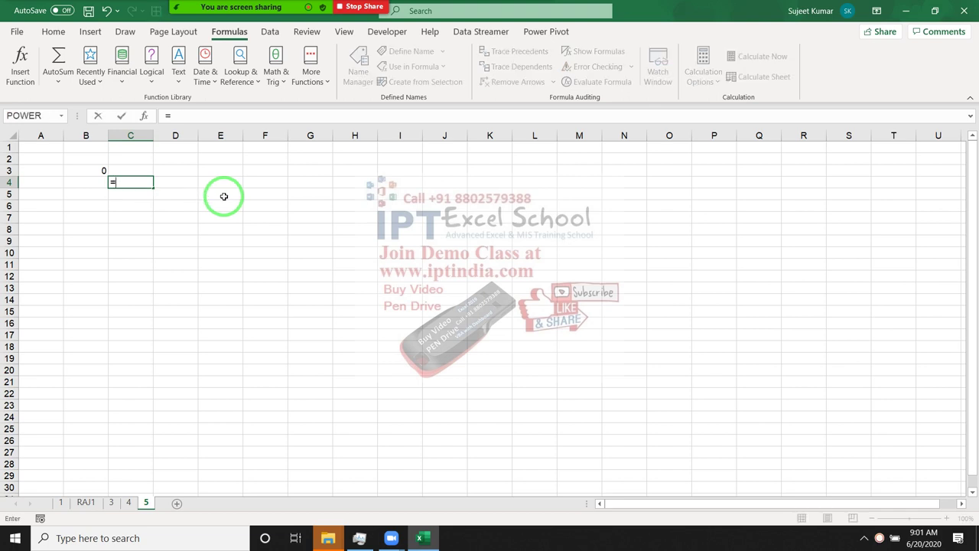
pyautogui.write('s')
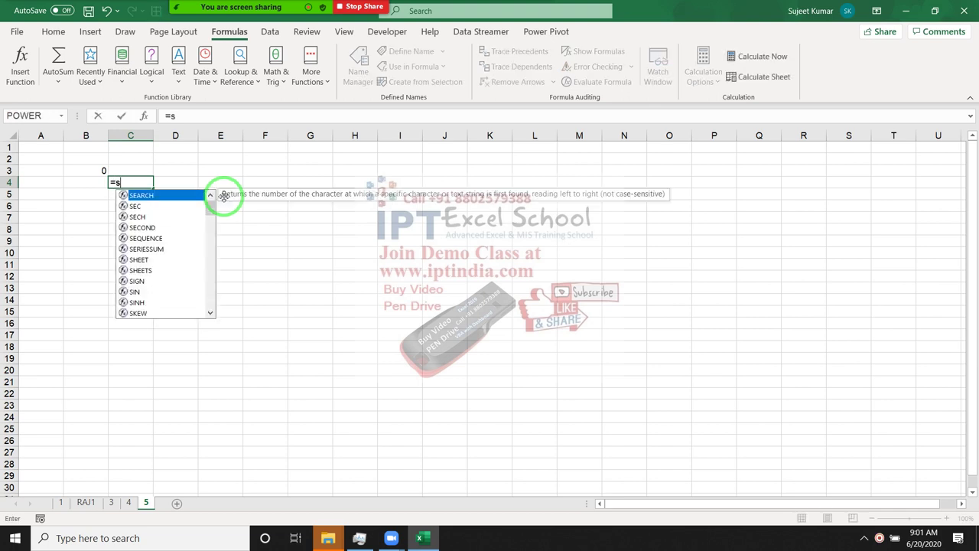
pyautogui.write('um')
pyautogui.press('Down')
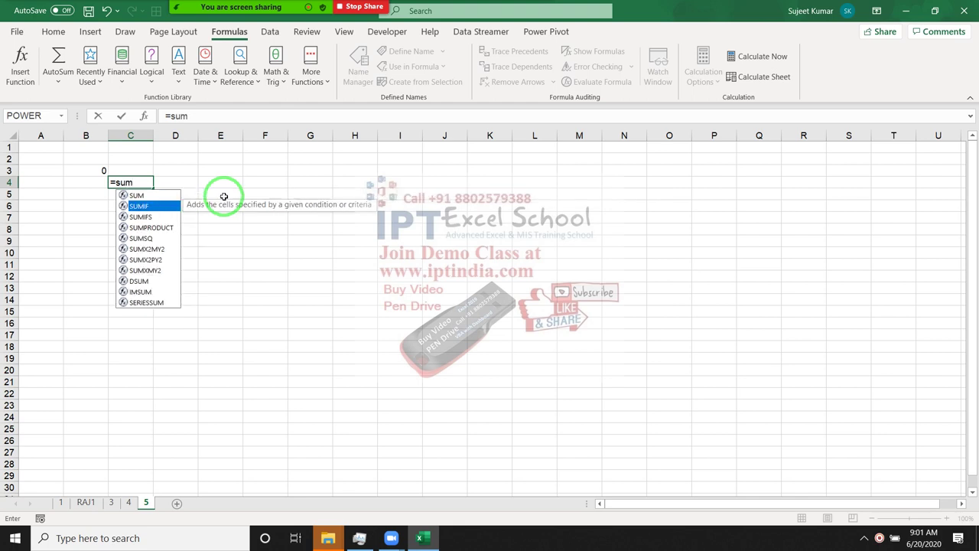
pyautogui.press('Down')
pyautogui.press('Tab')
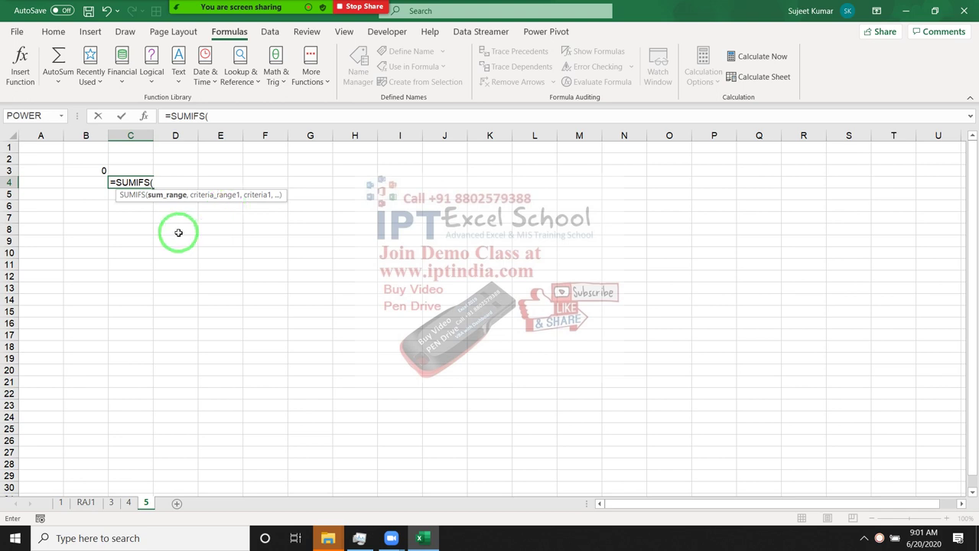
pyautogui.press('Return')
pyautogui.press('Return')
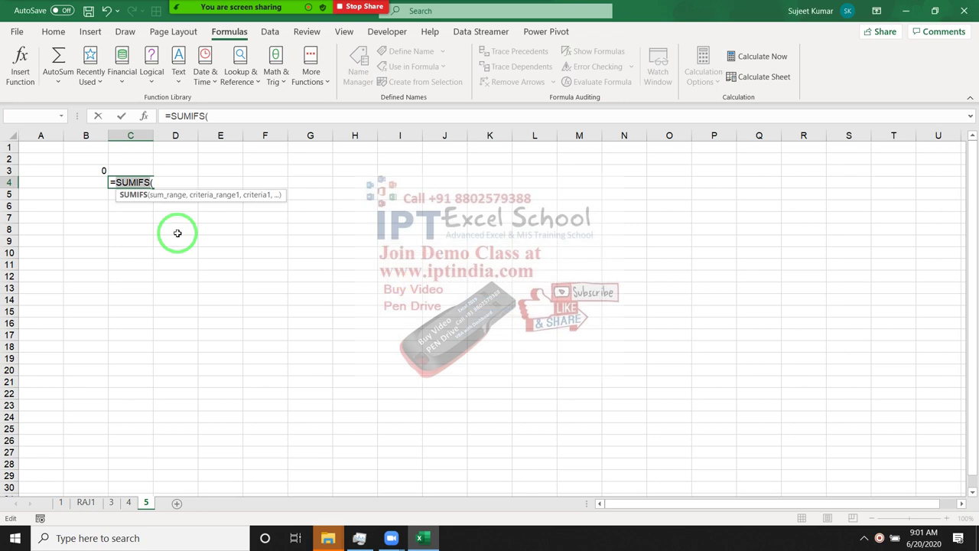
pyautogui.press('Escape')
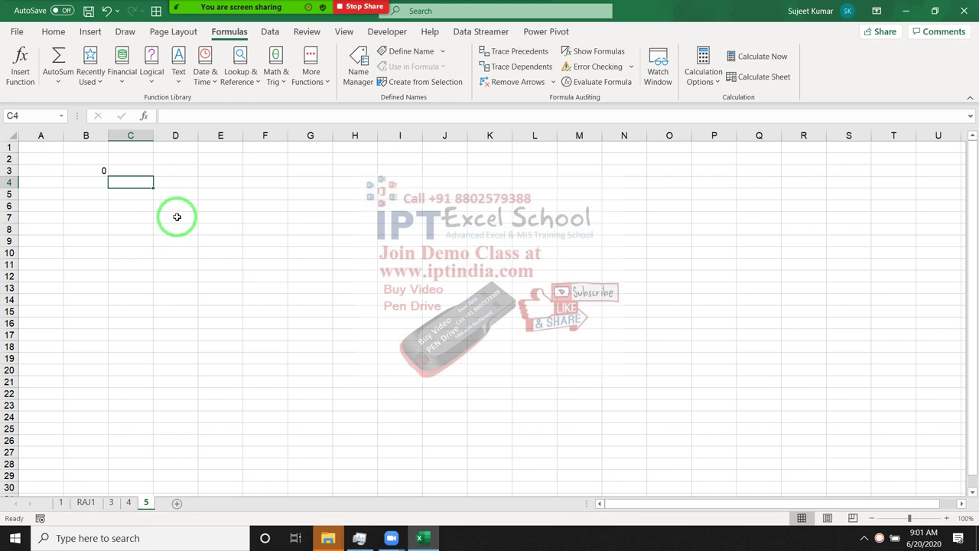
# Enter =NOW() in C4 so it shows 6/20/2020 9:02, then move to D5.
pyautogui.write('=noe')
pyautogui.press('BackSpace')
pyautogui.write('w')
pyautogui.press('Tab')
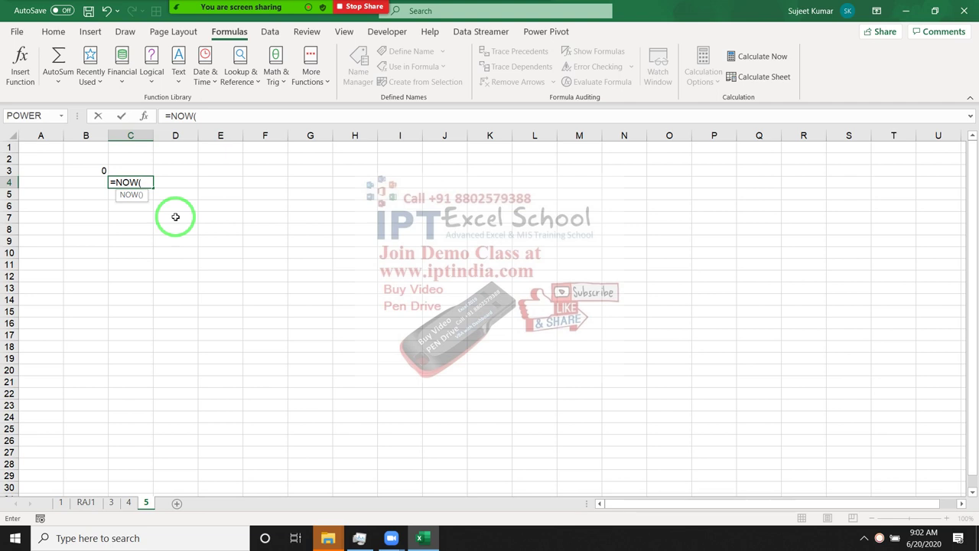
pyautogui.write(')')
pyautogui.press('Return')
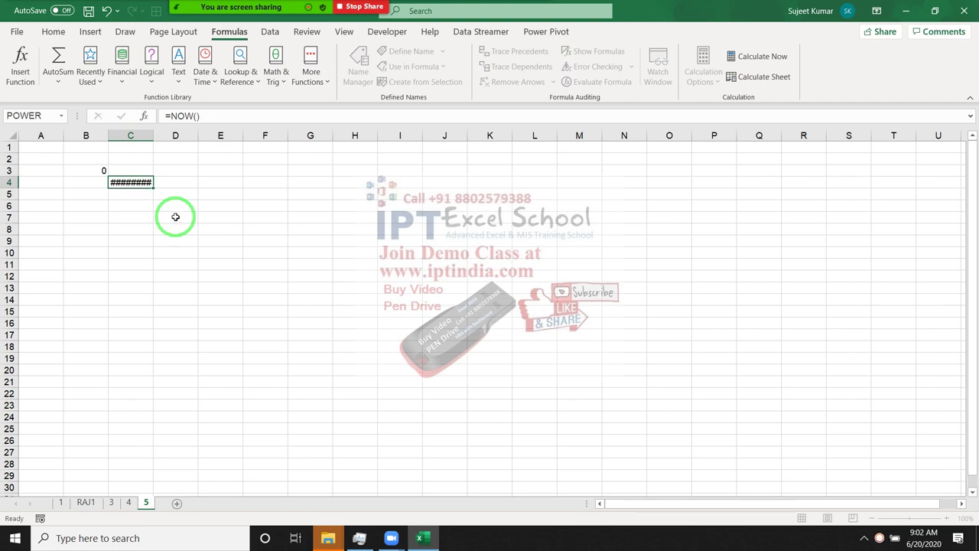
pyautogui.press('Up')
pyautogui.press('Right')
pyautogui.press('Down')
pyautogui.write('=')
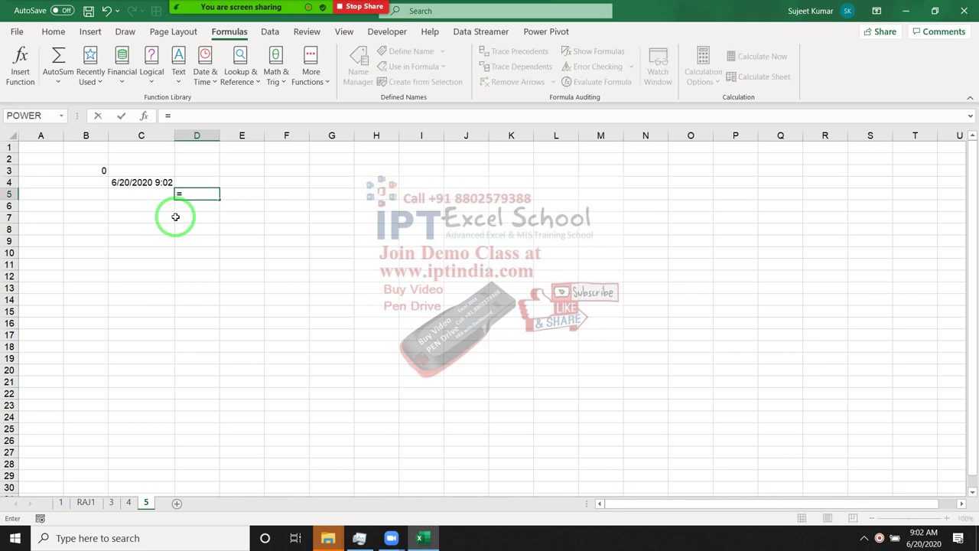
pyautogui.write('d')
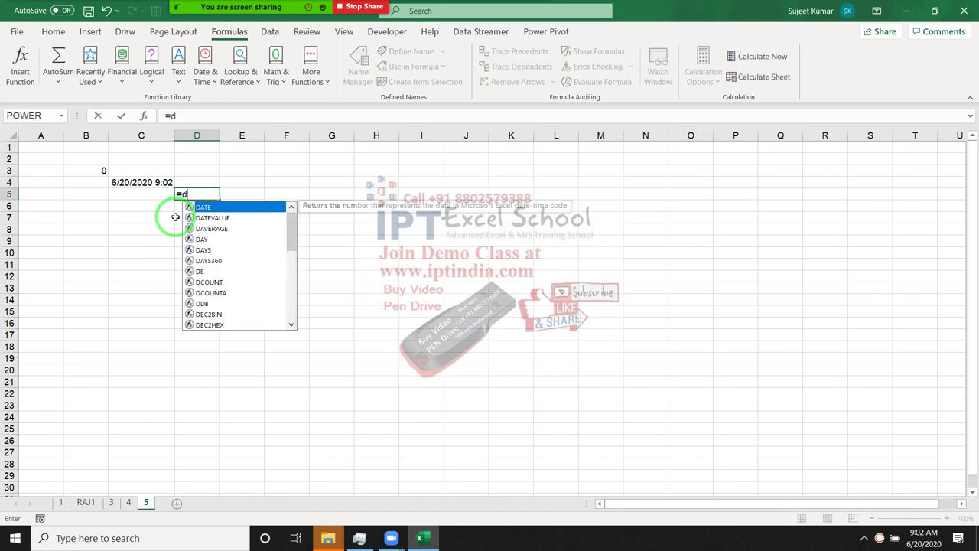
pyautogui.write('atedif')
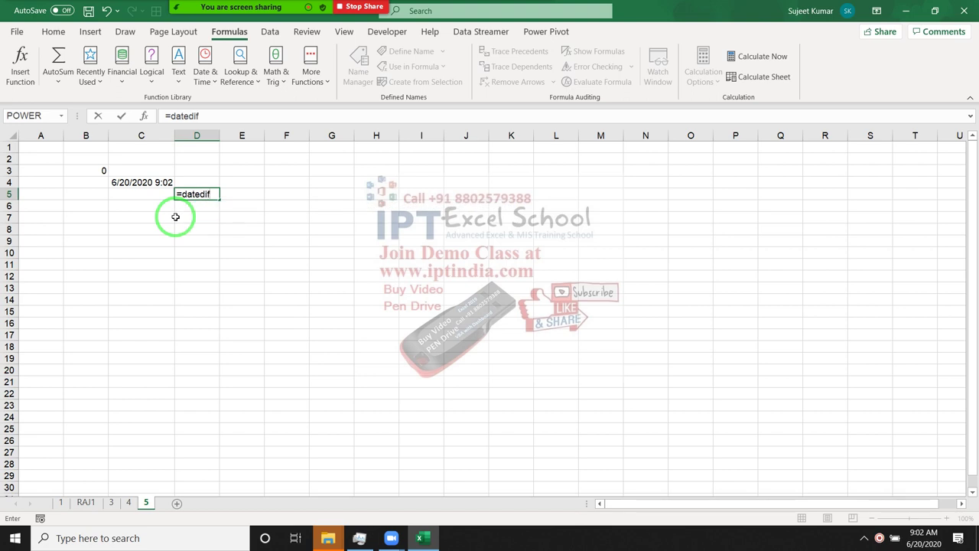
pyautogui.write('(')
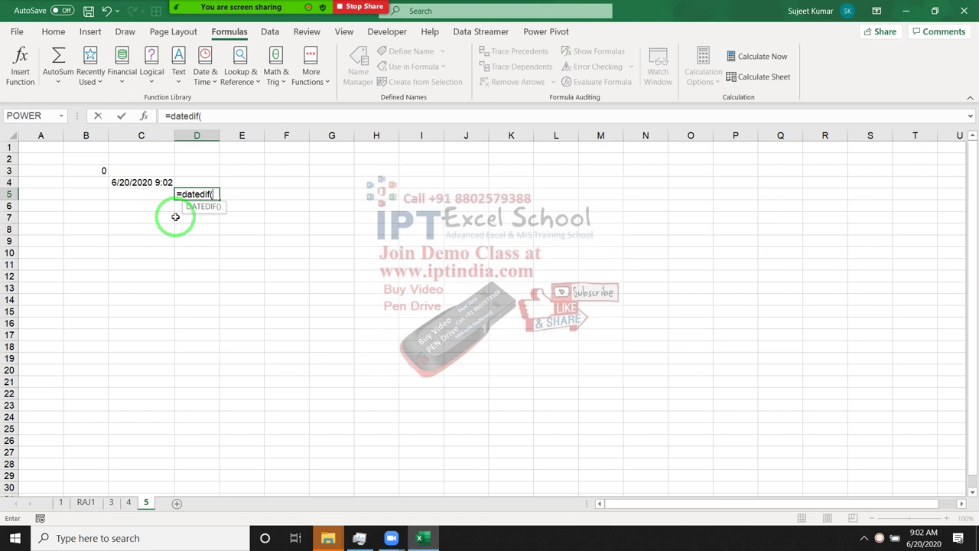
pyautogui.click(143, 117)
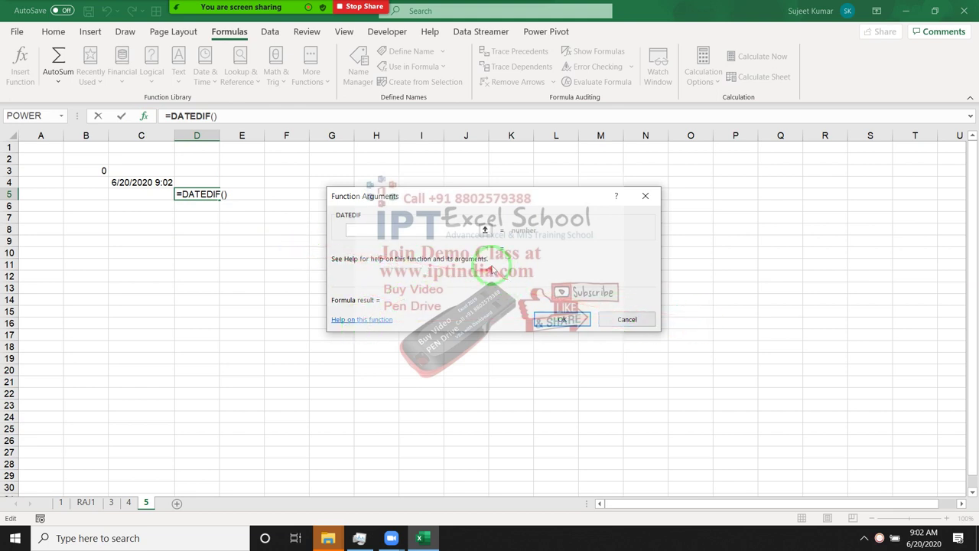
pyautogui.press('Escape')
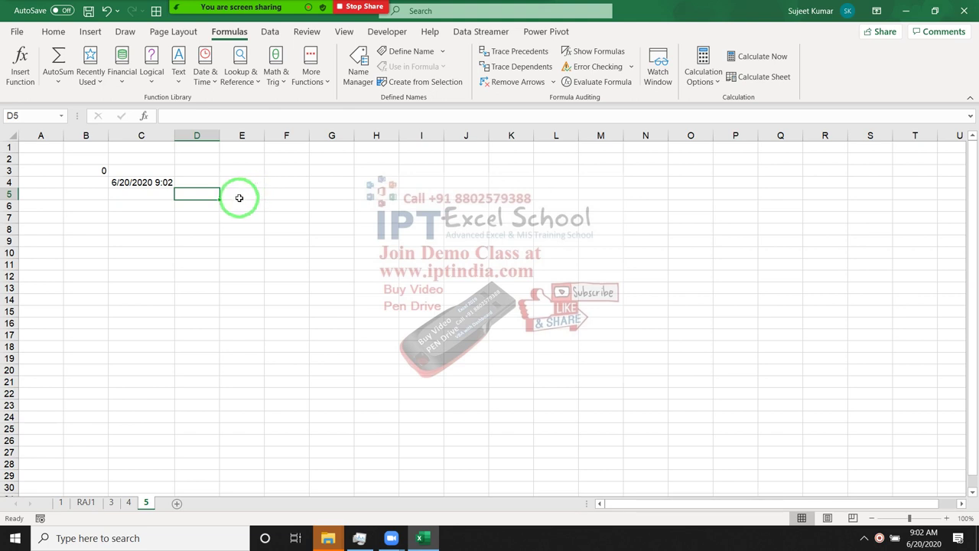
# For cell F4, choose DDB from the Financial category in Insert Function.
pyautogui.click(289, 181)
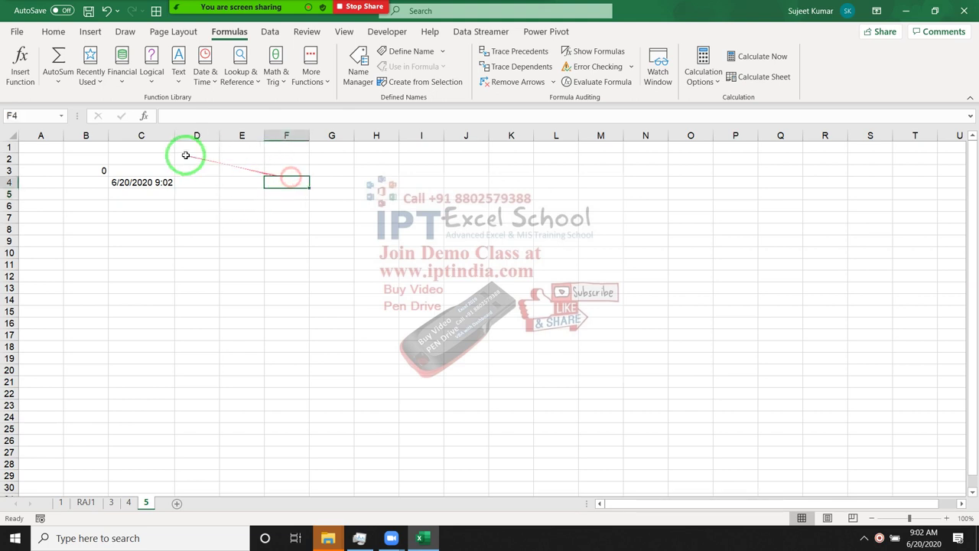
pyautogui.click(143, 115)
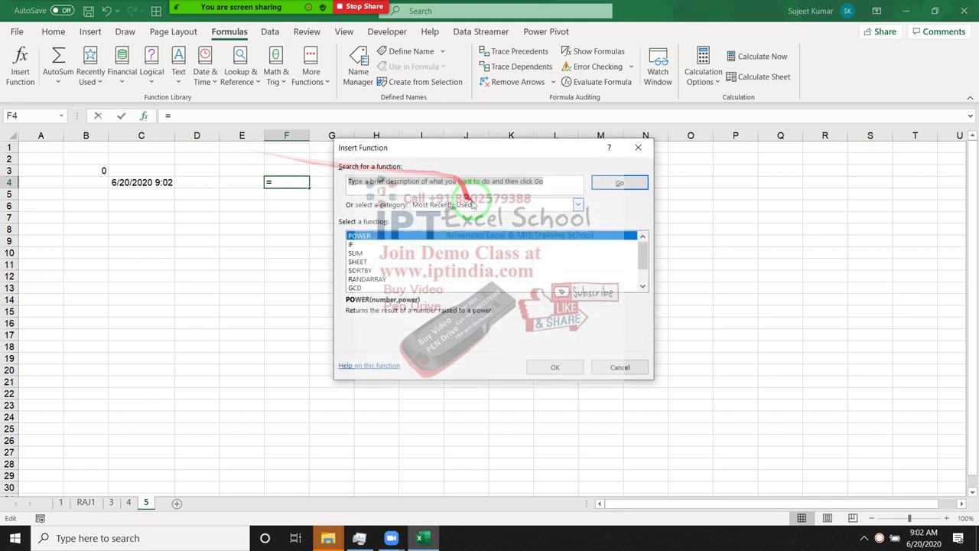
pyautogui.click(473, 203)
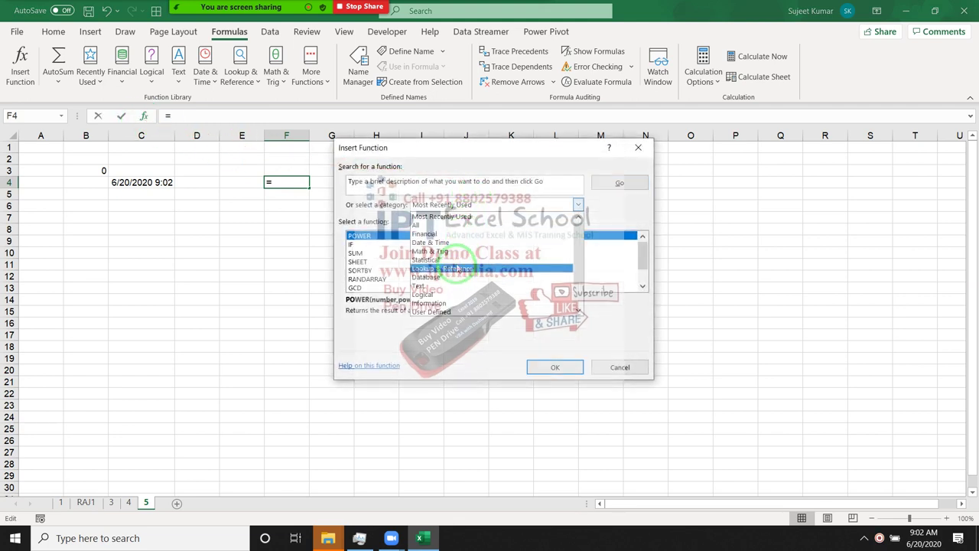
pyautogui.click(425, 233)
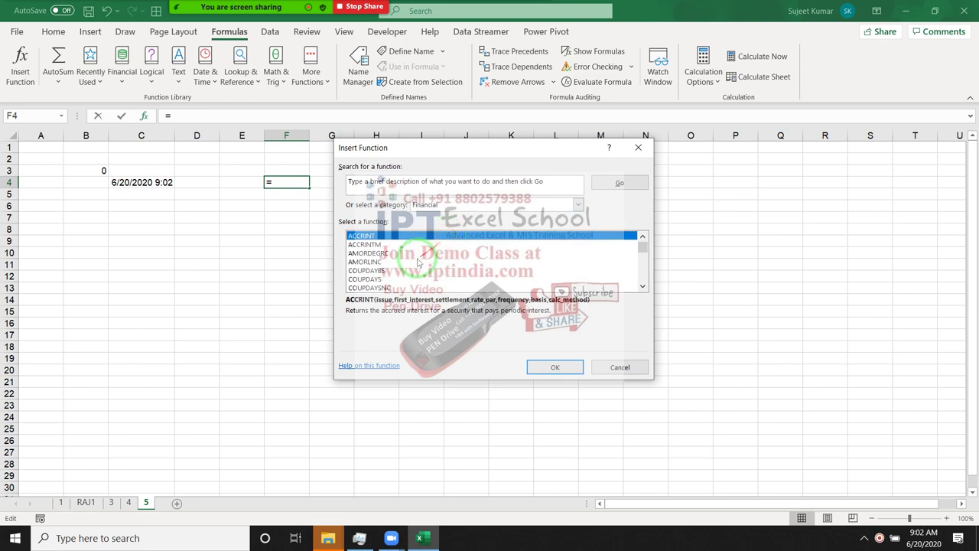
pyautogui.scroll(-4, 411, 272)
pyautogui.click(368, 246)
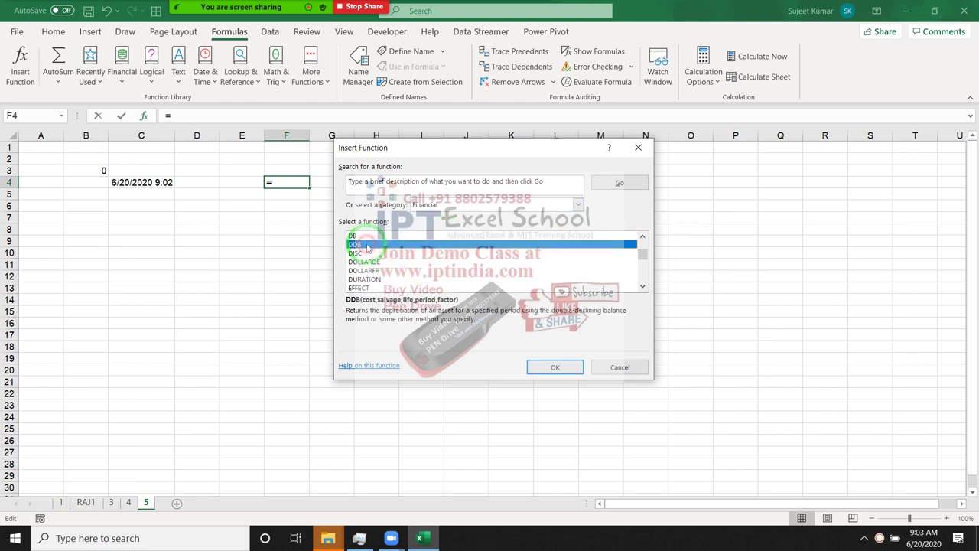
pyautogui.click(302, 242)
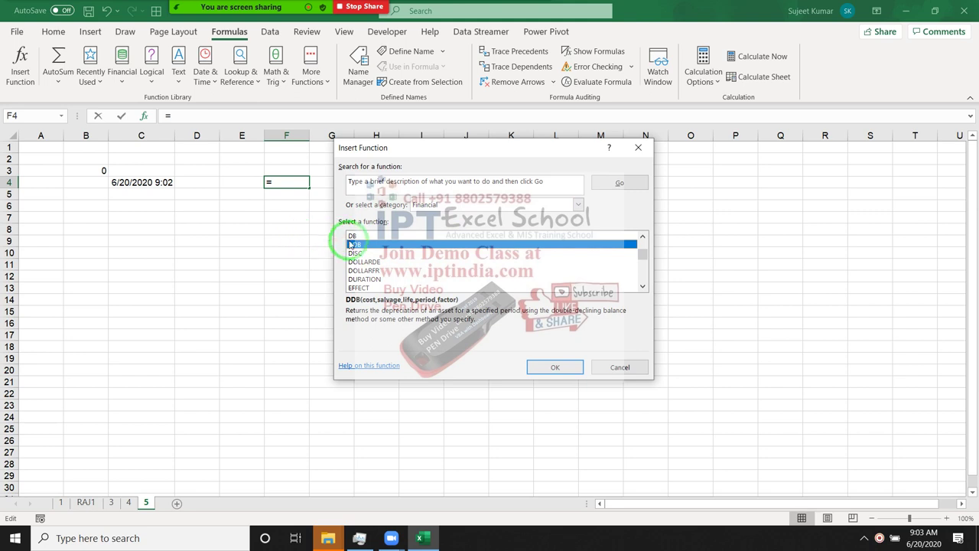
pyautogui.click(354, 246)
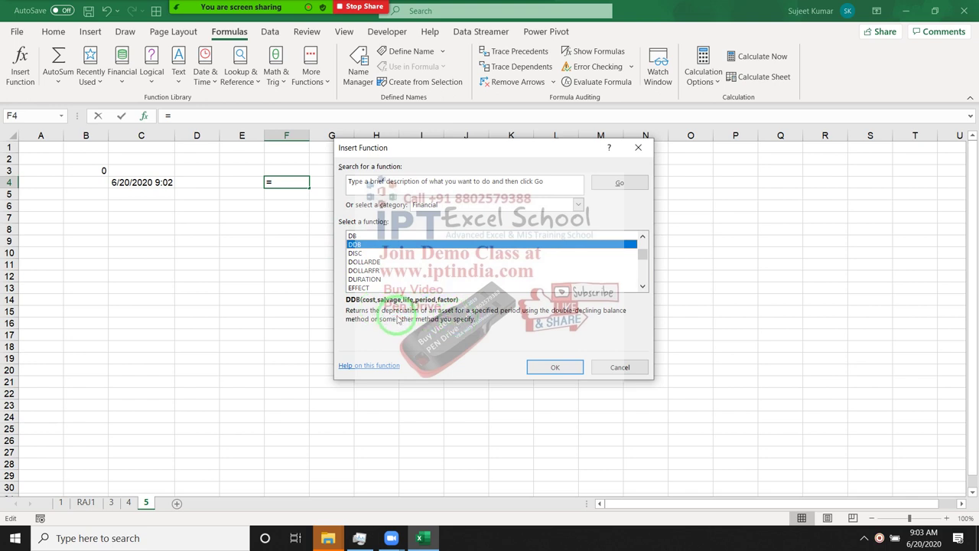
pyautogui.click(555, 367)
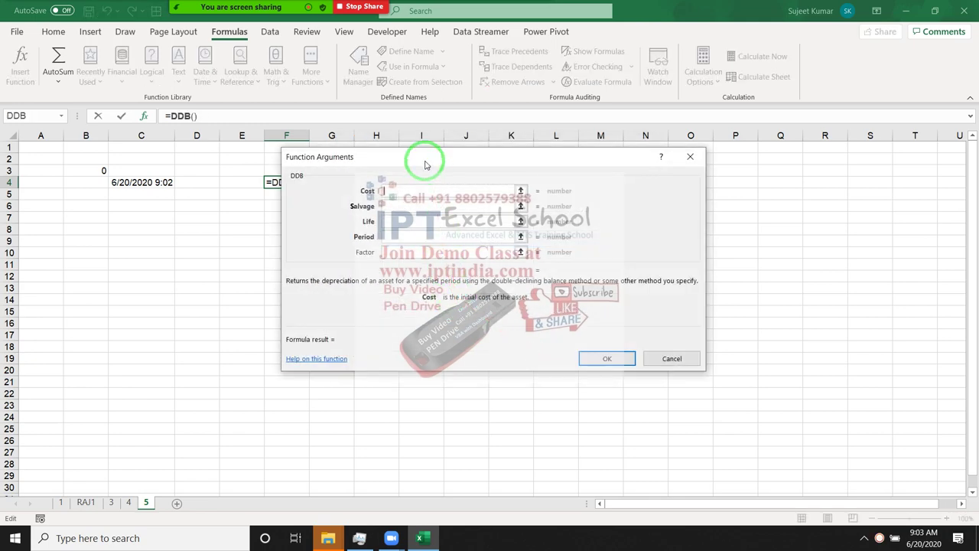
# Move the DDB arguments window and read the Salvage, Life, Period and Factor descriptions.
pyautogui.moveTo(426, 160); pyautogui.dragTo(397, 156)
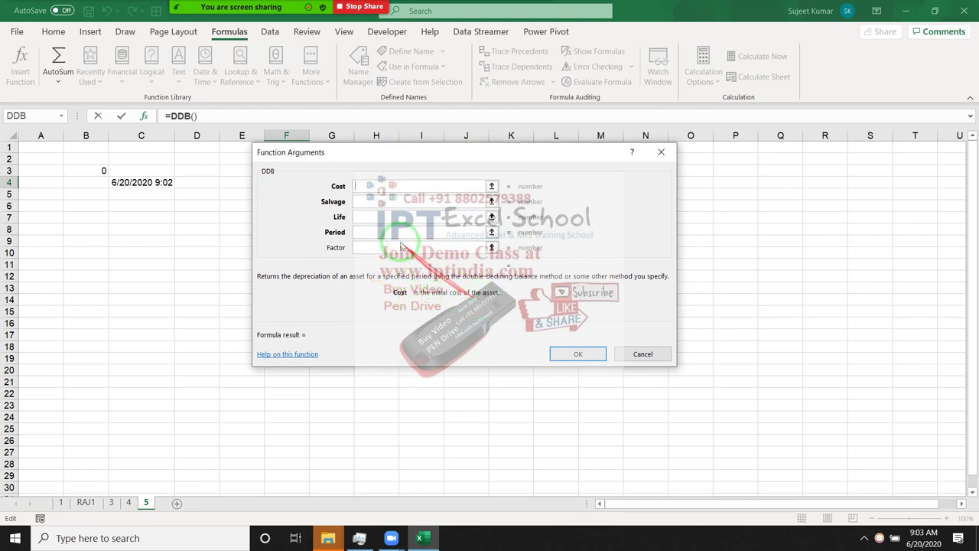
pyautogui.click(375, 202)
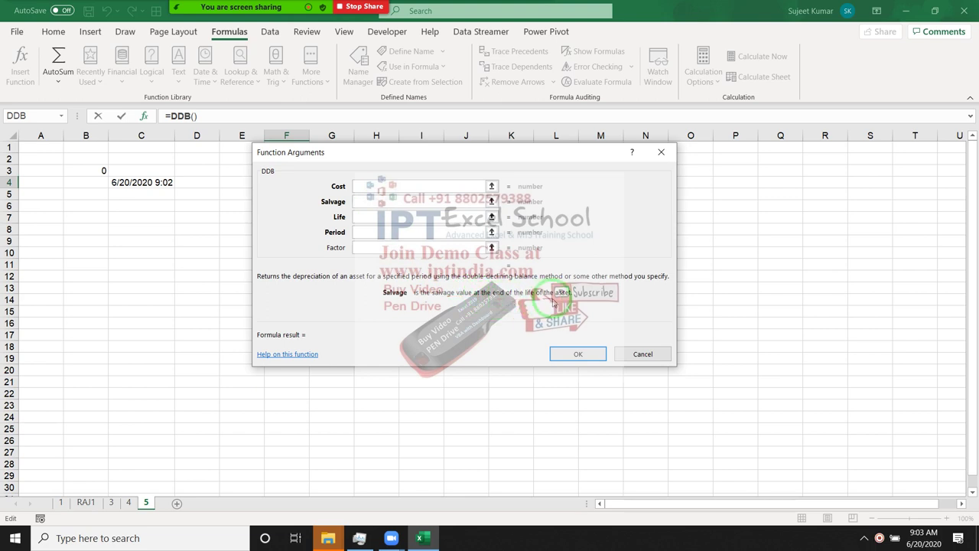
pyautogui.click(359, 218)
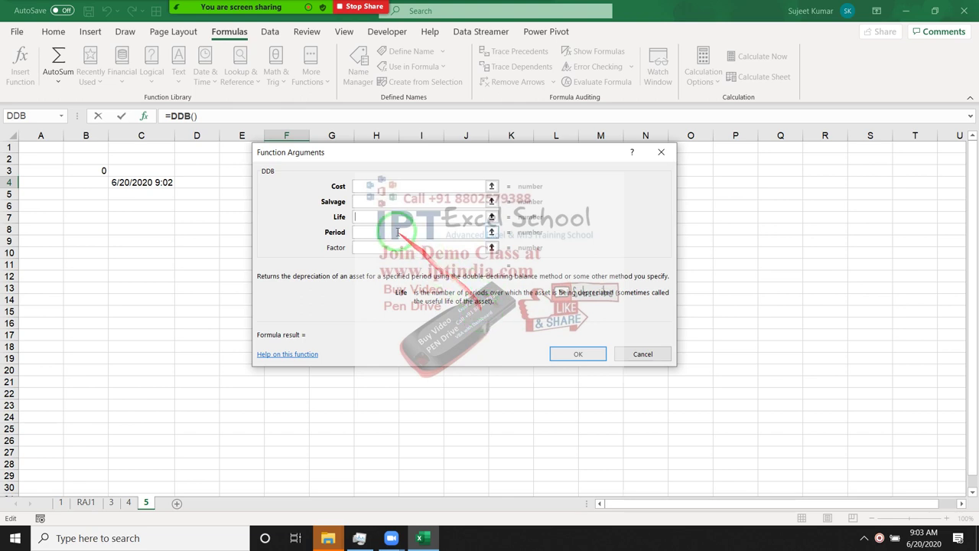
pyautogui.click(378, 232)
pyautogui.click(371, 247)
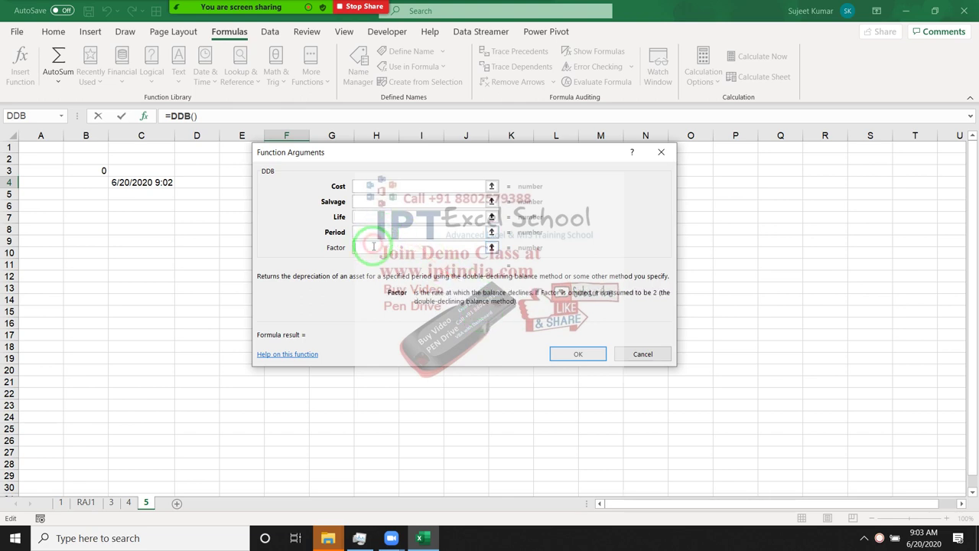
pyautogui.click(370, 233)
pyautogui.click(370, 217)
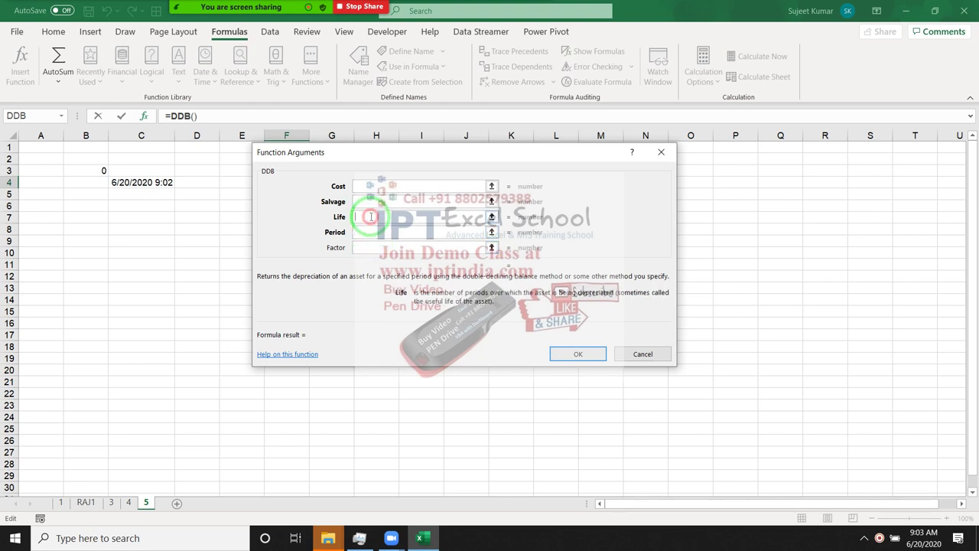
pyautogui.click(371, 203)
# Step through the Life, Period, Factor and Salvage argument descriptions a second time.
pyautogui.click(371, 186)
pyautogui.click(371, 202)
pyautogui.click(369, 218)
pyautogui.click(369, 232)
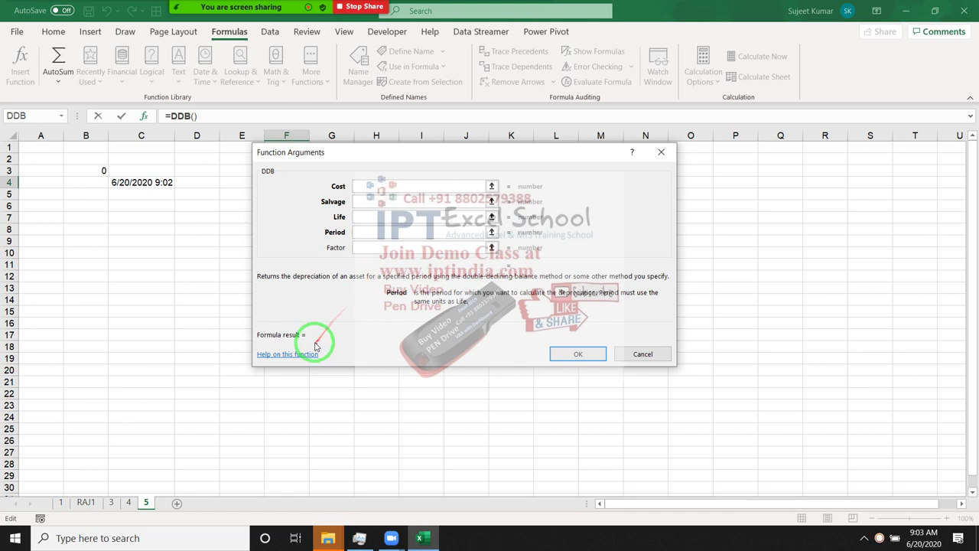
pyautogui.click(370, 247)
pyautogui.click(366, 231)
pyautogui.click(369, 218)
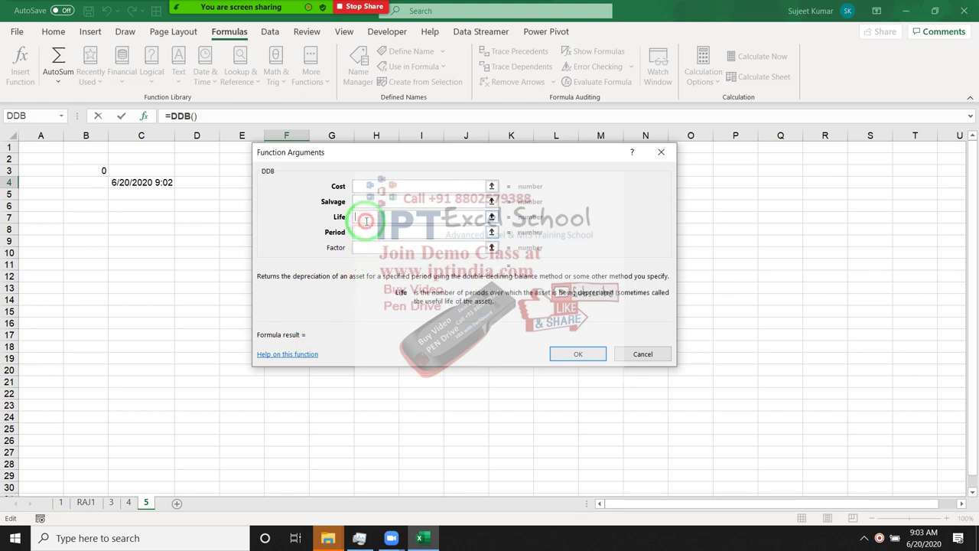
pyautogui.click(369, 202)
# Open online help for DDB, return to Excel, and cancel the F4 formula.
pyautogui.click(291, 354)
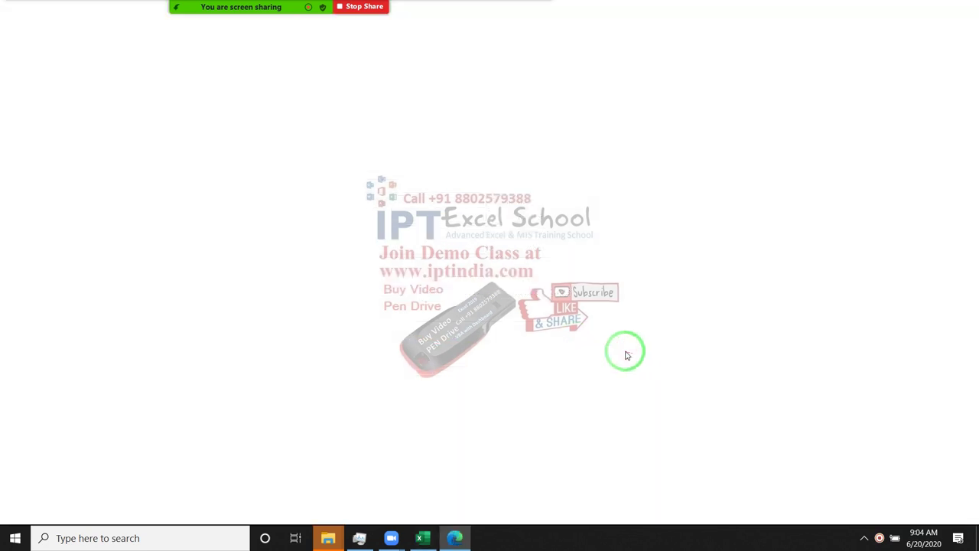
pyautogui.click(421, 535)
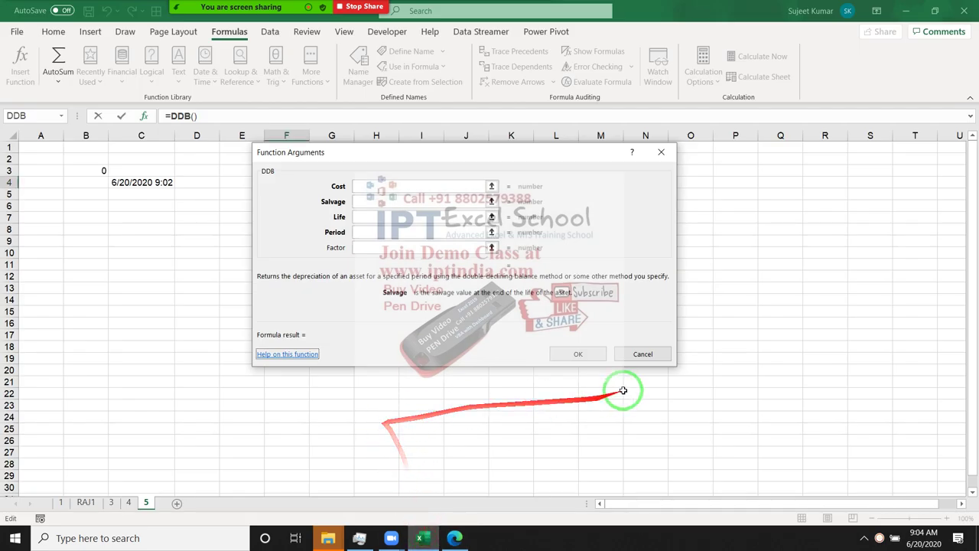
pyautogui.click(643, 353)
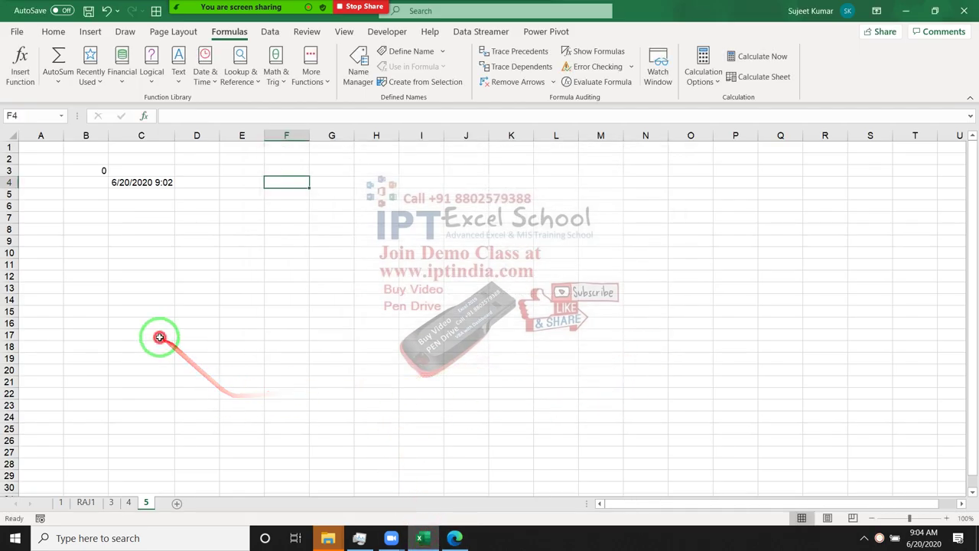